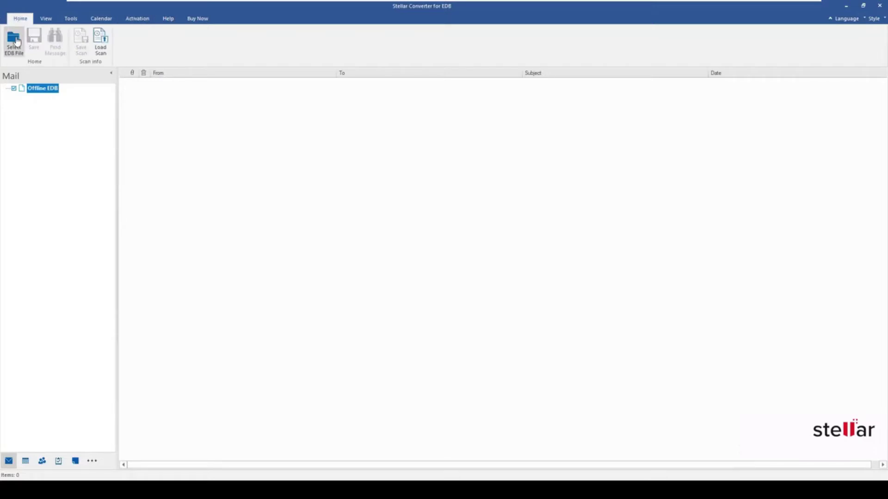
Load Mailbox Database 1831740306.edb from the Desktop and start scanning it.
left_click(14, 42)
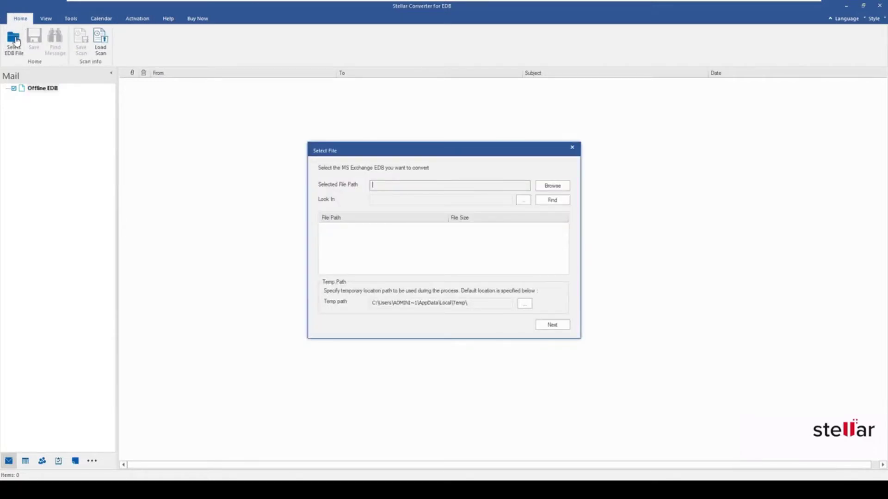
left_click(553, 186)
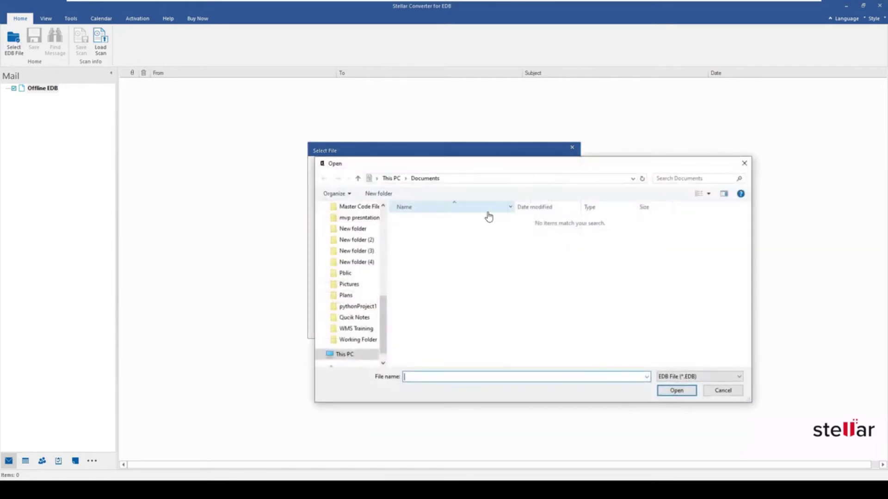
scroll(385, 264, "up", 5)
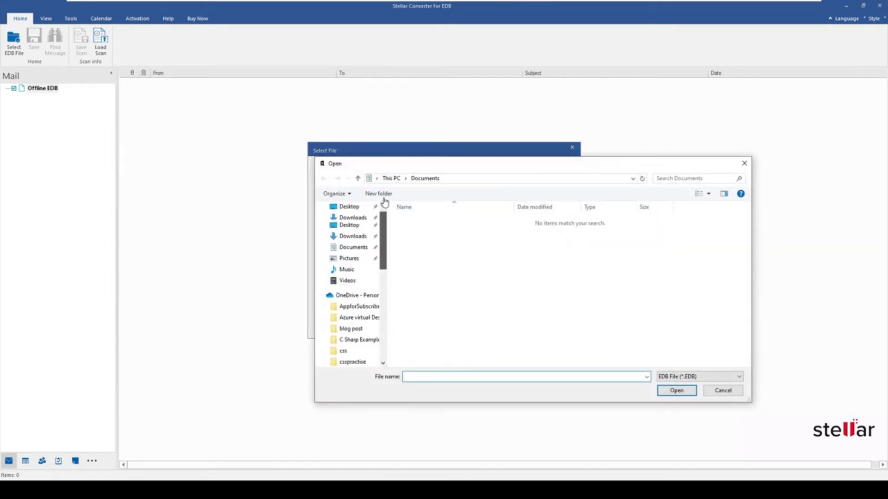
left_click(350, 225)
left_click(455, 230)
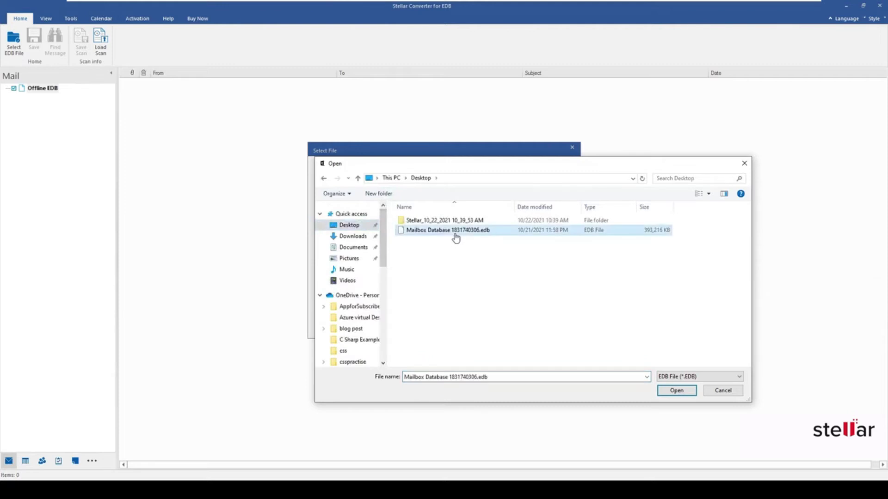
left_click(676, 391)
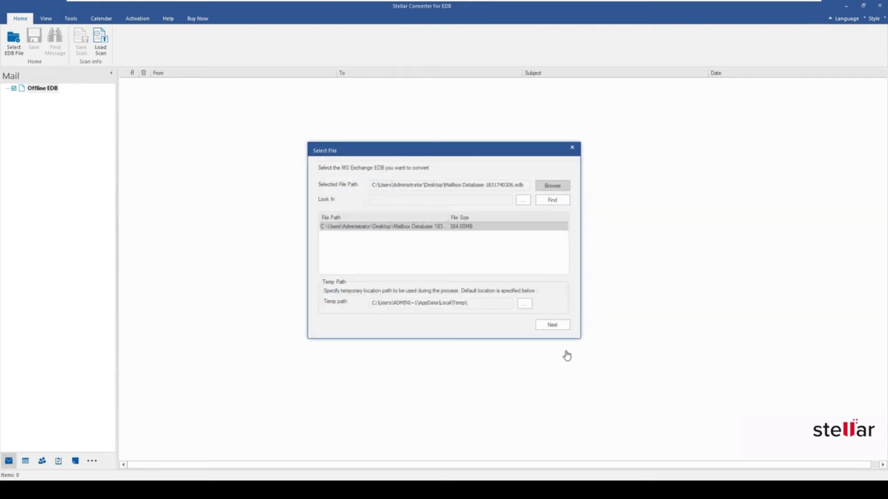
left_click(553, 325)
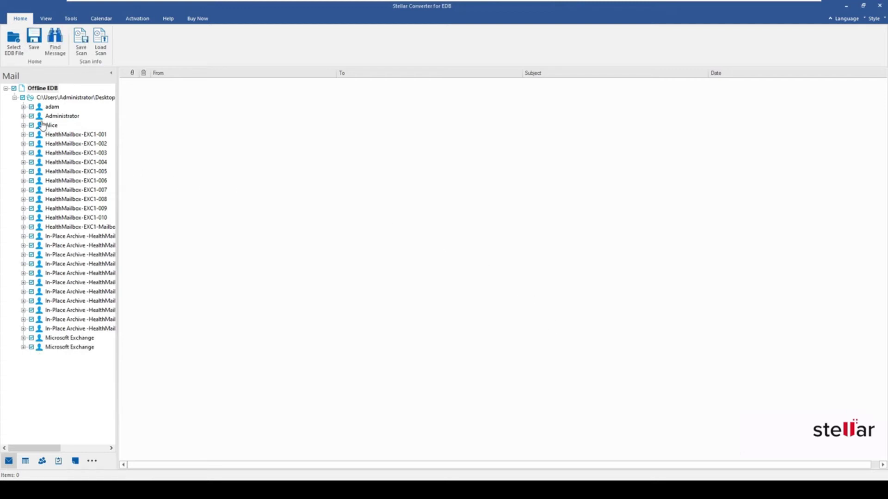
Expand the first mailbox and preview its Inbox and two other folders.
left_click(23, 107)
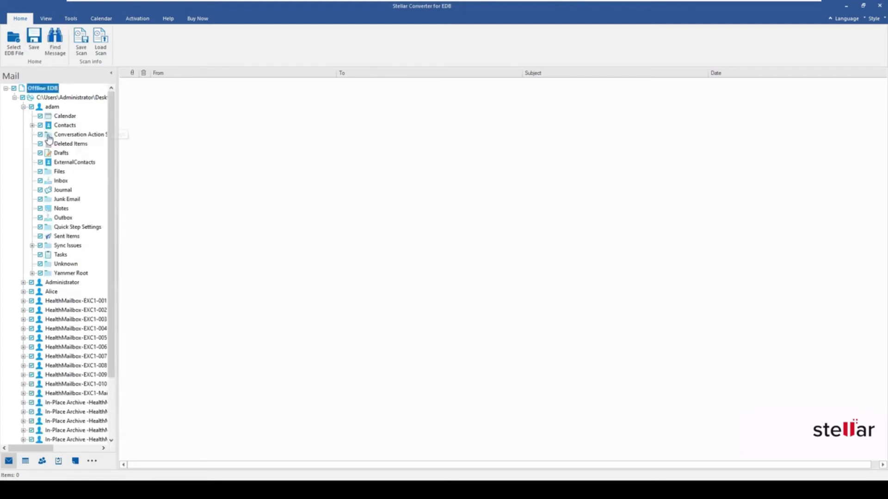
left_click(60, 181)
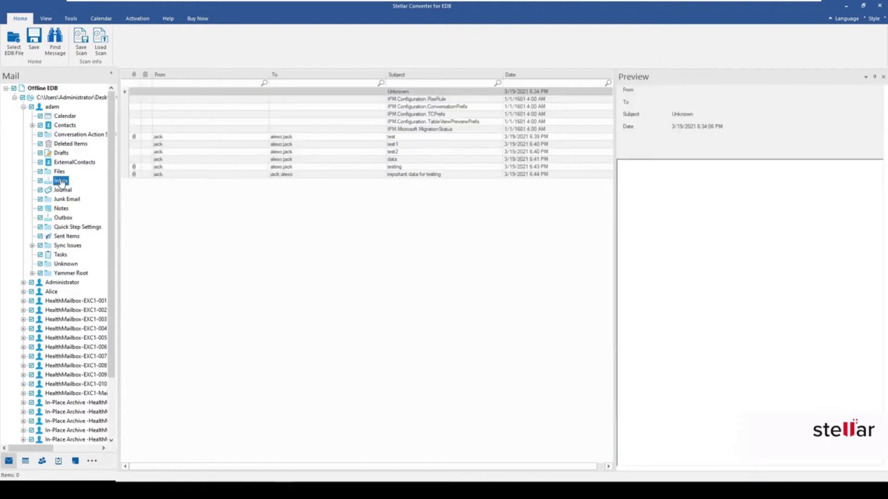
left_click(76, 244)
left_click(70, 336)
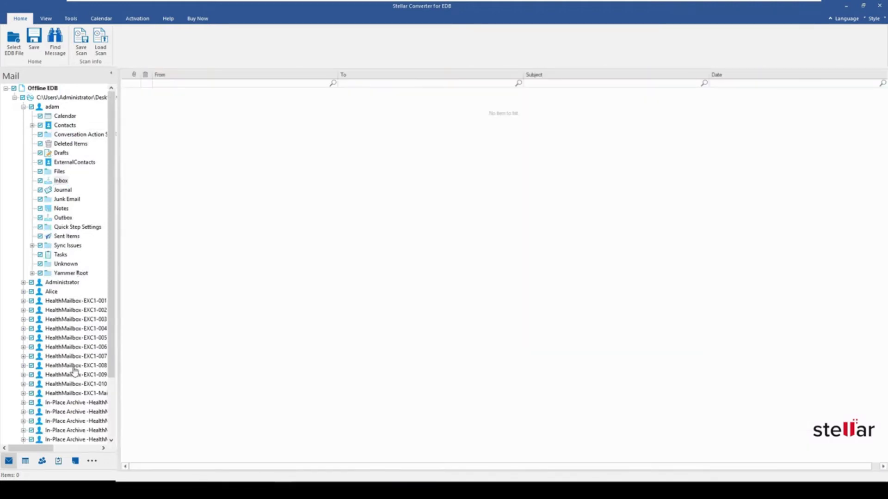
Preview the Administrator mailbox's Inbox, then bring up the Save export options.
left_click(23, 282)
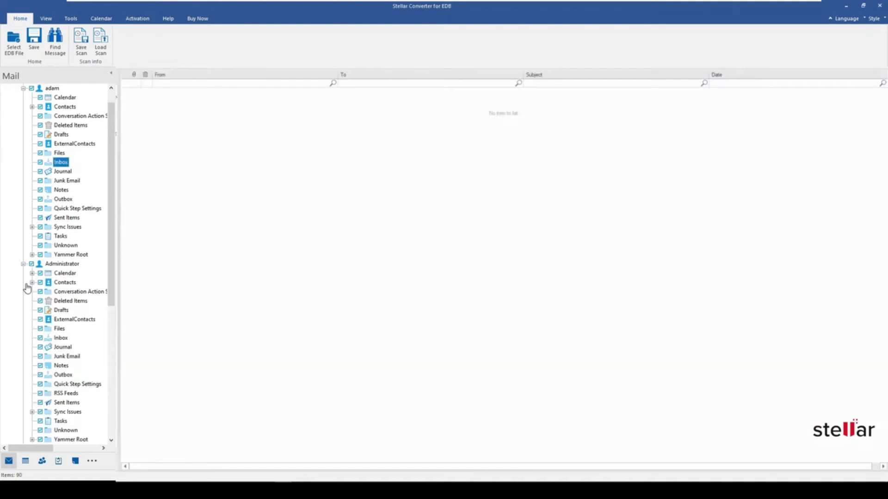
left_click(60, 338)
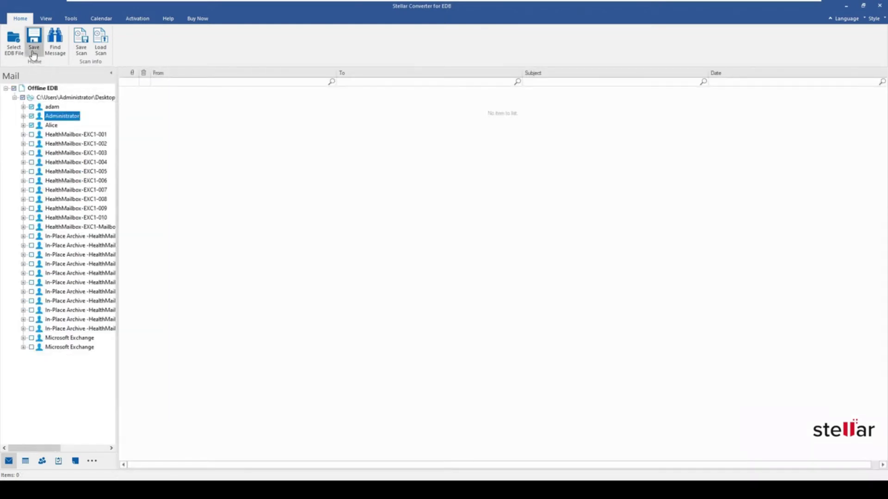
left_click(33, 43)
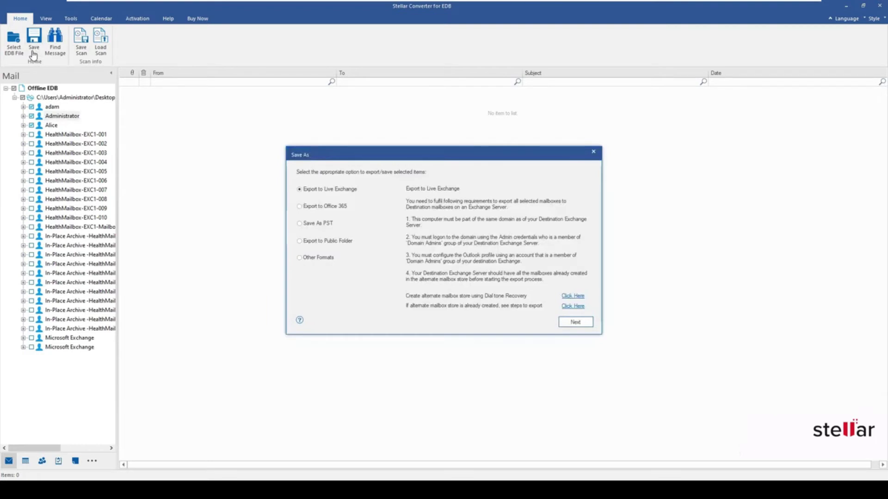
Pick Export to Office 365 and authenticate with the chosen Outlook profile and password.
left_click(300, 206)
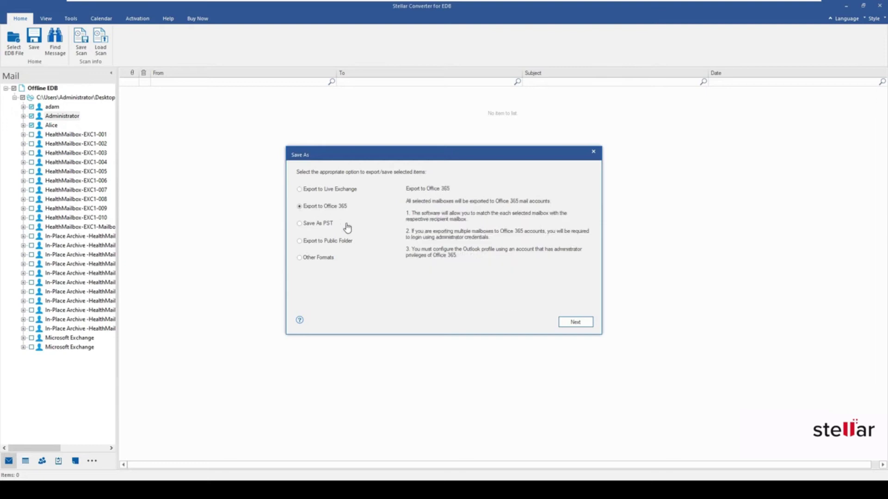
left_click(575, 322)
left_click(543, 237)
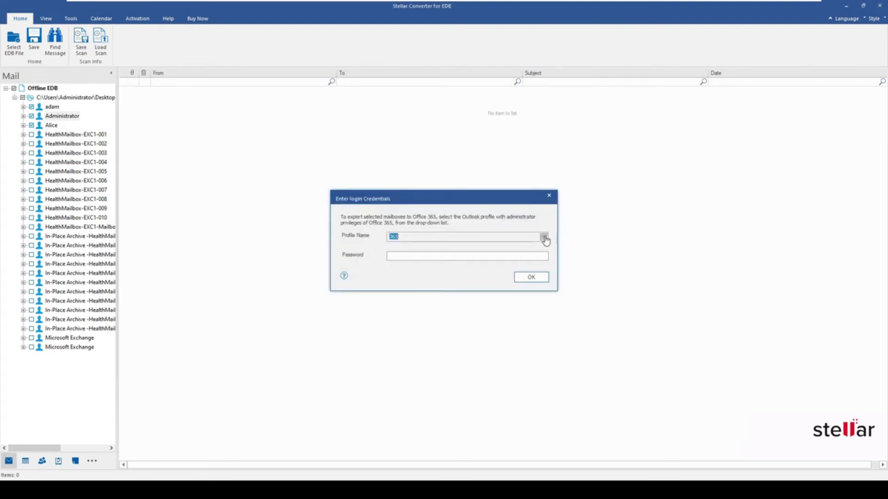
left_click(458, 262)
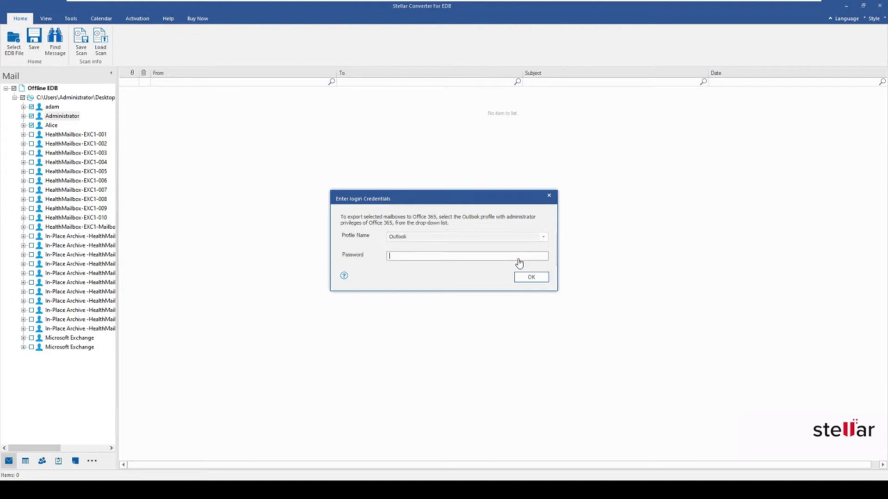
type("********")
left_click(532, 278)
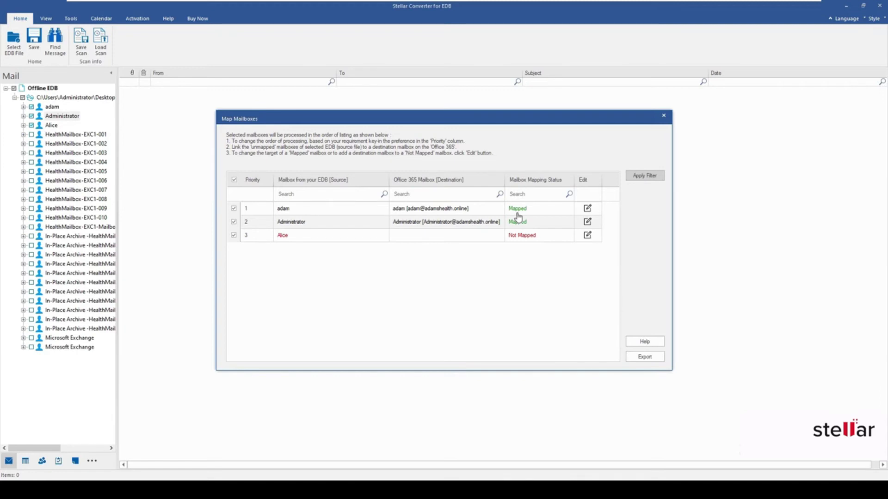
Map the unmapped Alice mailbox to john's Office 365 mailbox.
left_click(587, 208)
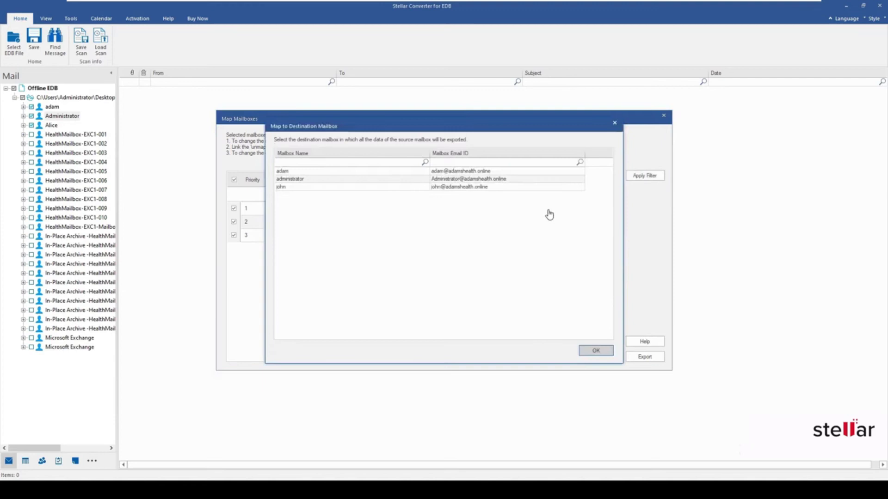
left_click(469, 189)
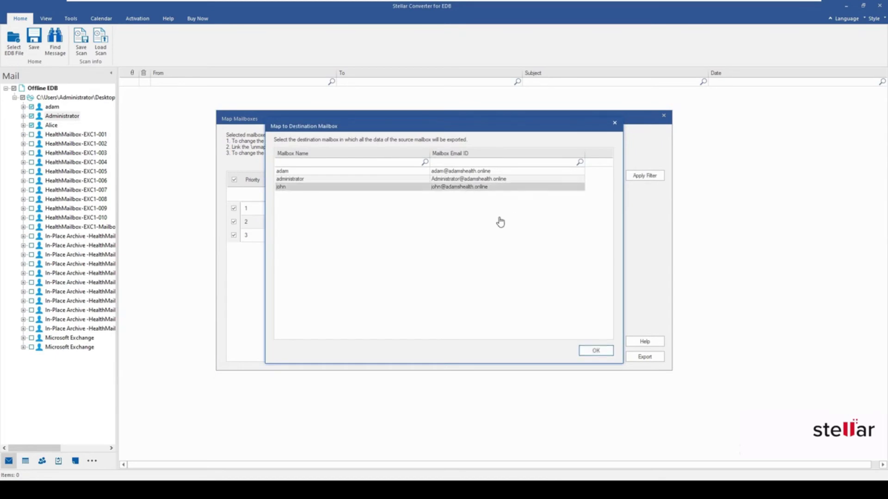
left_click(595, 350)
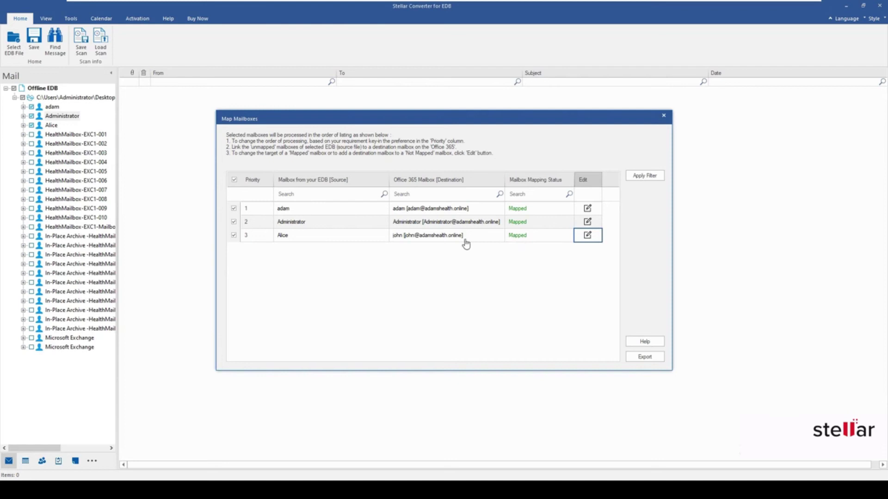
Set Administrator's export priority to 1, ahead of adam.
left_click(264, 208)
left_click(268, 223)
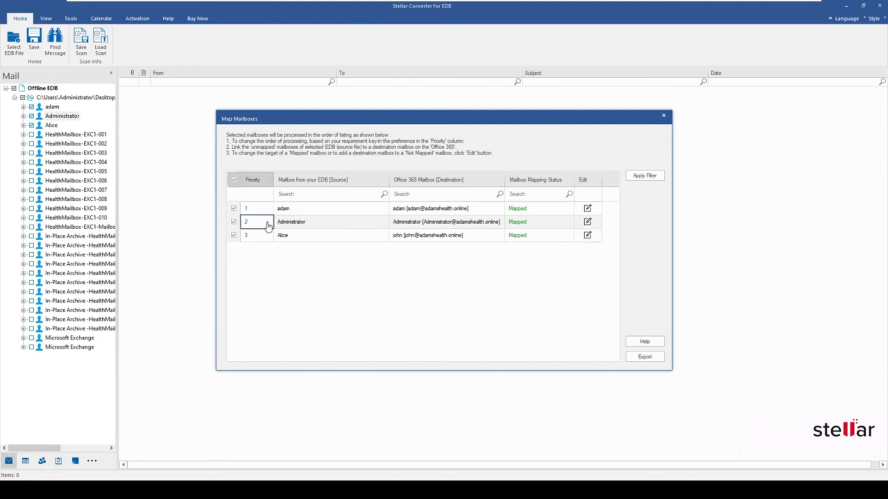
left_click(267, 224)
left_click(257, 233)
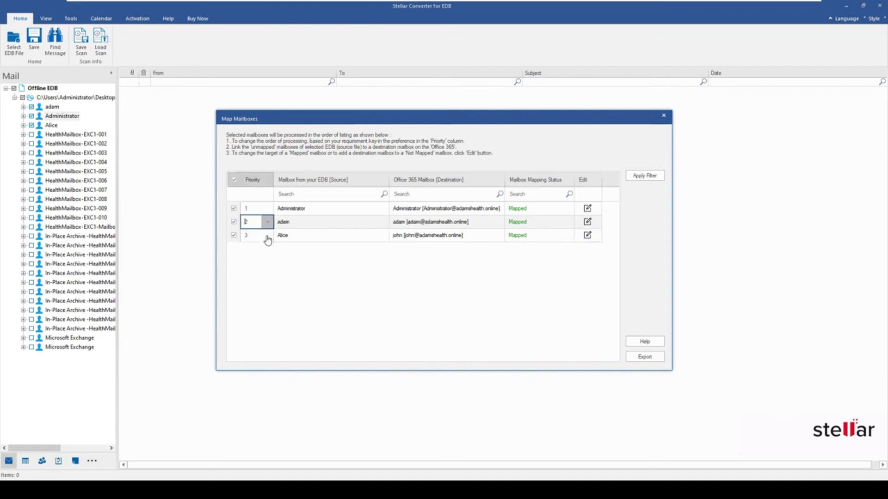
left_click(301, 261)
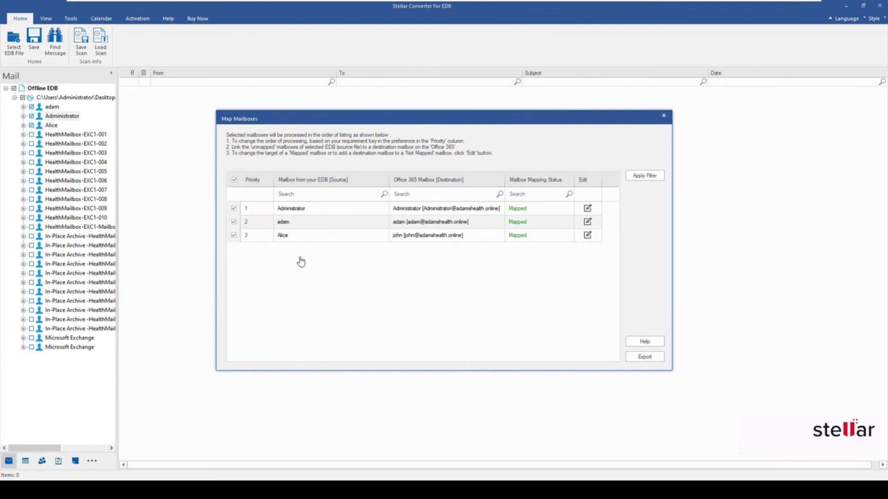
Export the mapped adam and Administrator mailboxes to Office 365.
left_click(645, 359)
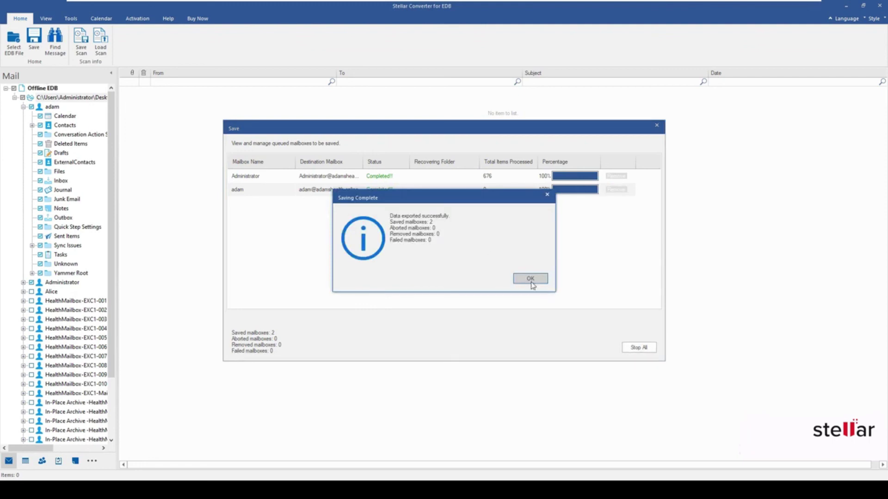
Dismiss the saving-complete message and sign in to Outlook on the web as adam.
left_click(532, 279)
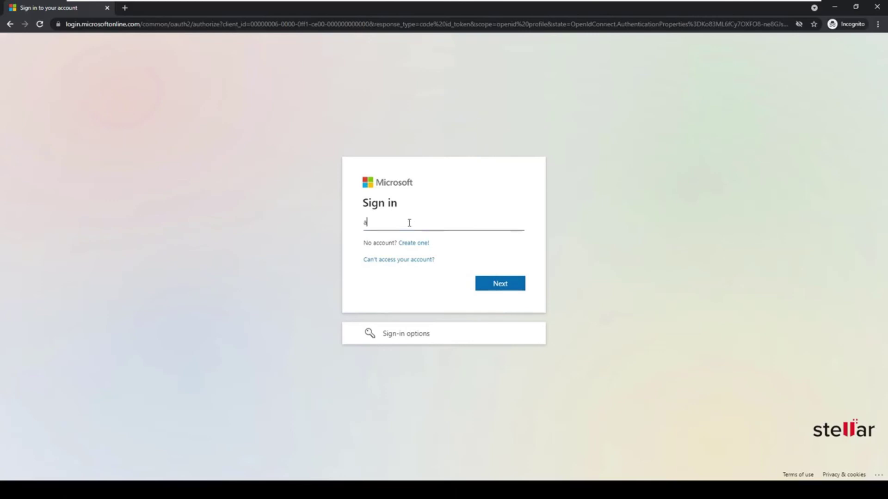
left_click(500, 283)
type("•••••••")
key("Return")
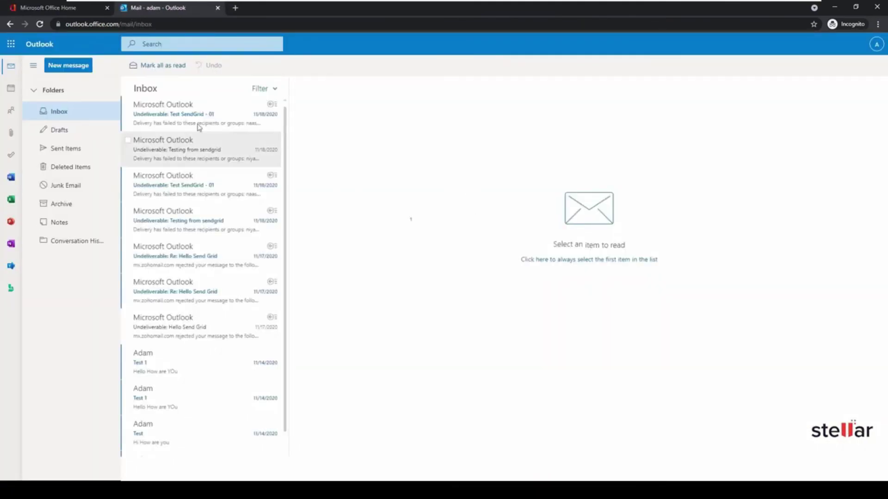
Open inbox messages including Testing from sendgrid, Re: Hello Send Grid and Test SendGrid - 01.
left_click(195, 113)
left_click(188, 180)
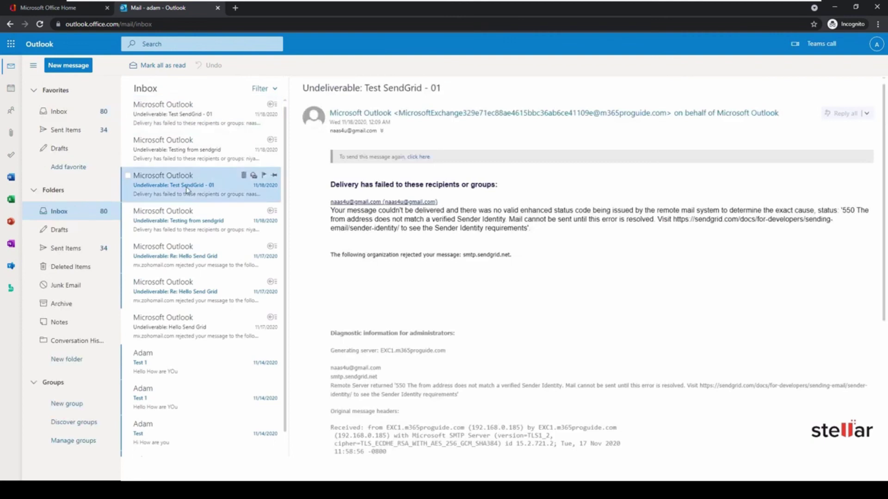
left_click(182, 217)
left_click(176, 246)
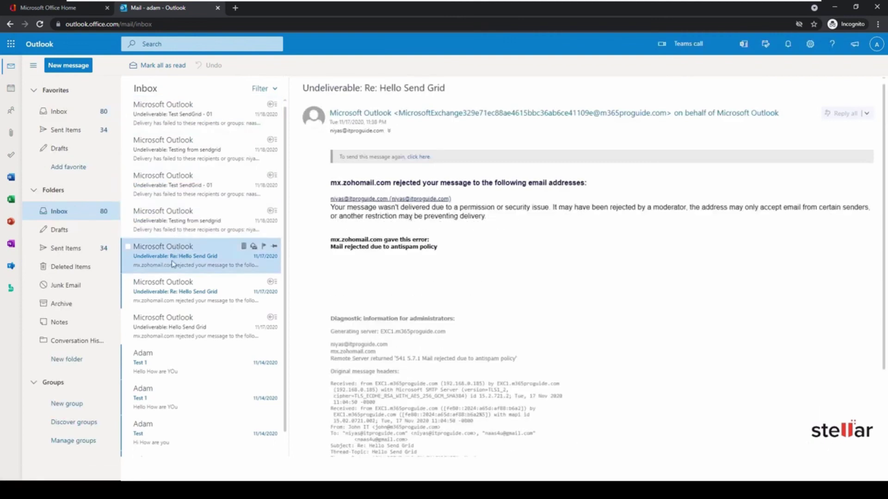
left_click(173, 280)
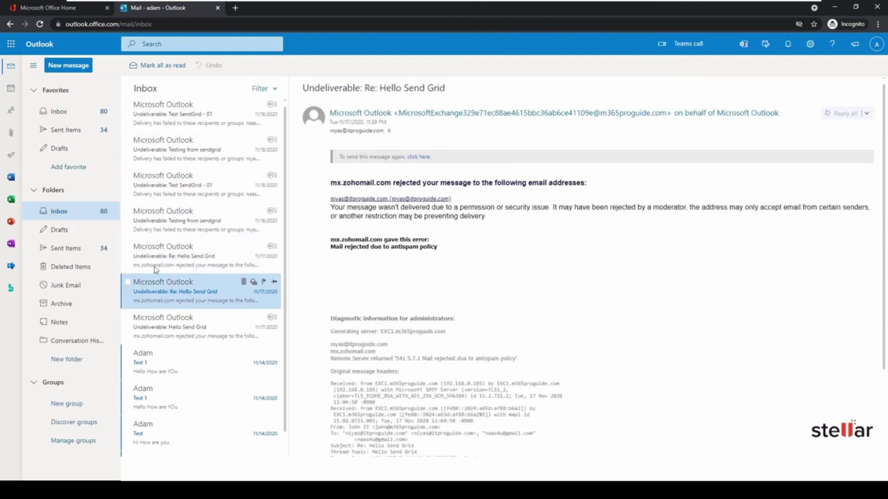
left_click(174, 218)
left_click(160, 198)
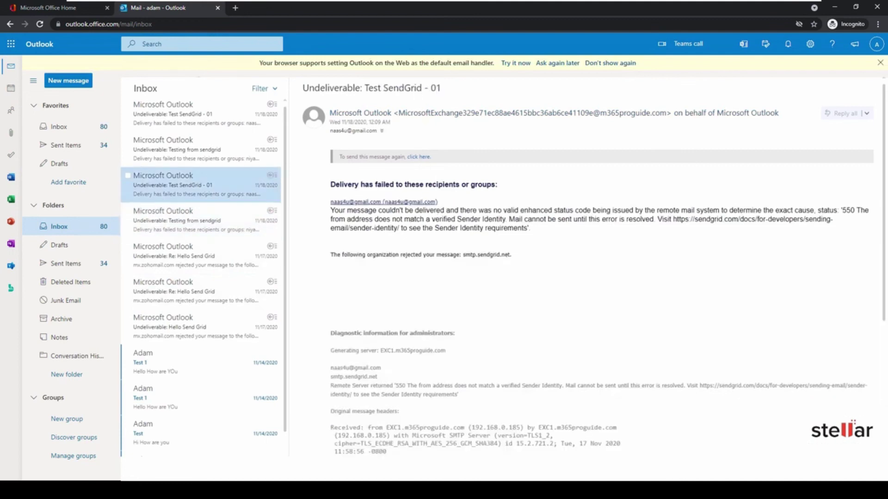